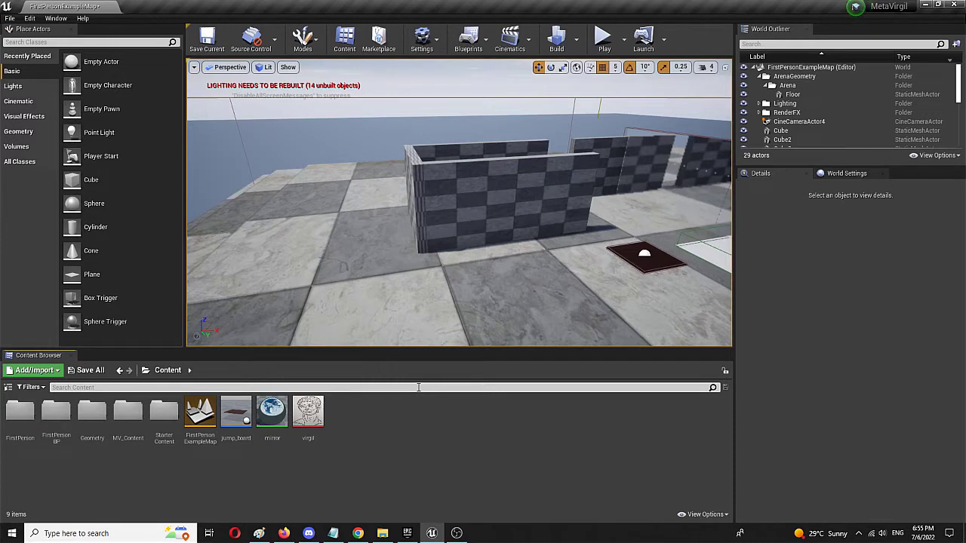
- Select the virgil texture thumbnail in the Content Browser
{"action": "left_click", "coordinate": [294, 402]}
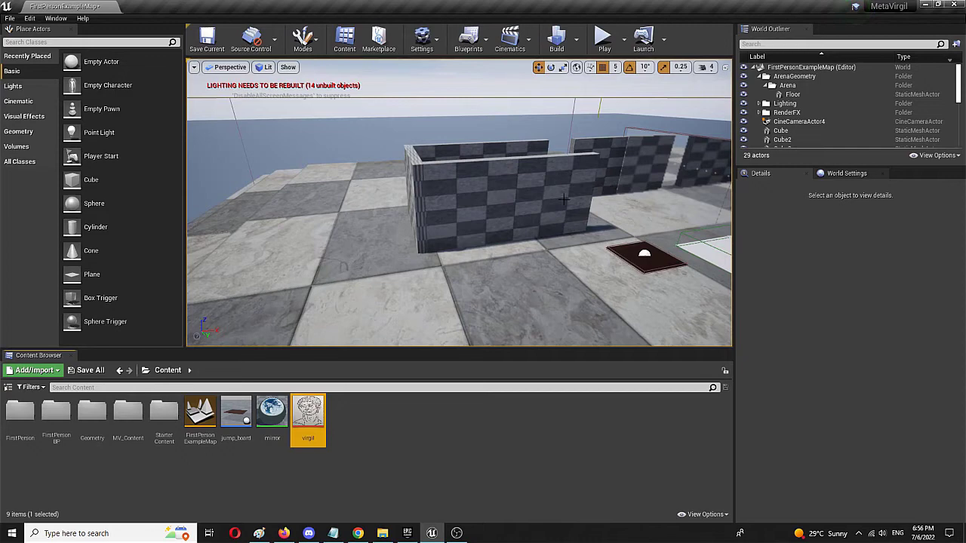
- Create a material from the virgil texture, keeping the name virgil_Mat
{"action": "right_click", "coordinate": [307, 410]}
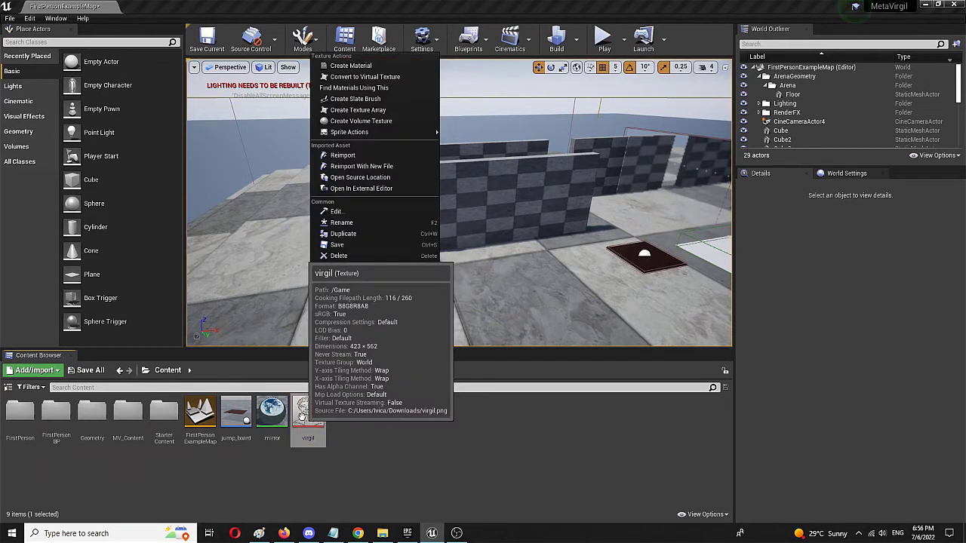
{"action": "left_click", "coordinate": [352, 67]}
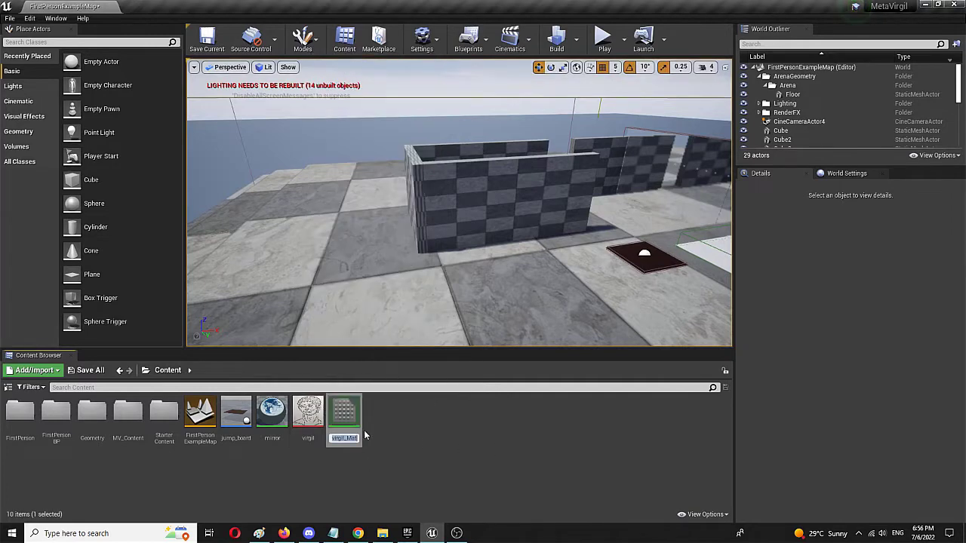
{"action": "key", "text": "Return"}
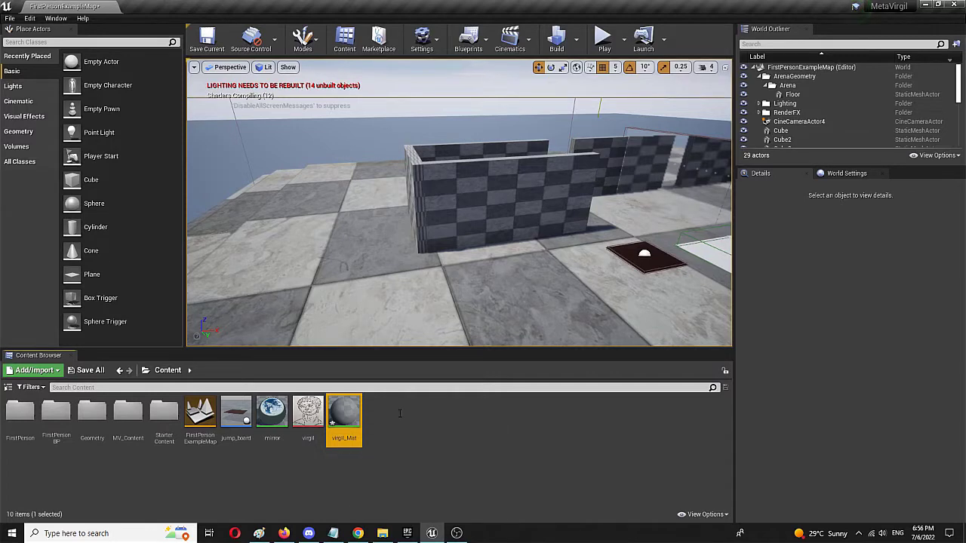
- Set virgil_Mat's Material Domain to Deferred Decal and Blend Mode to Translucent, then save it
{"action": "double_click", "coordinate": [347, 407]}
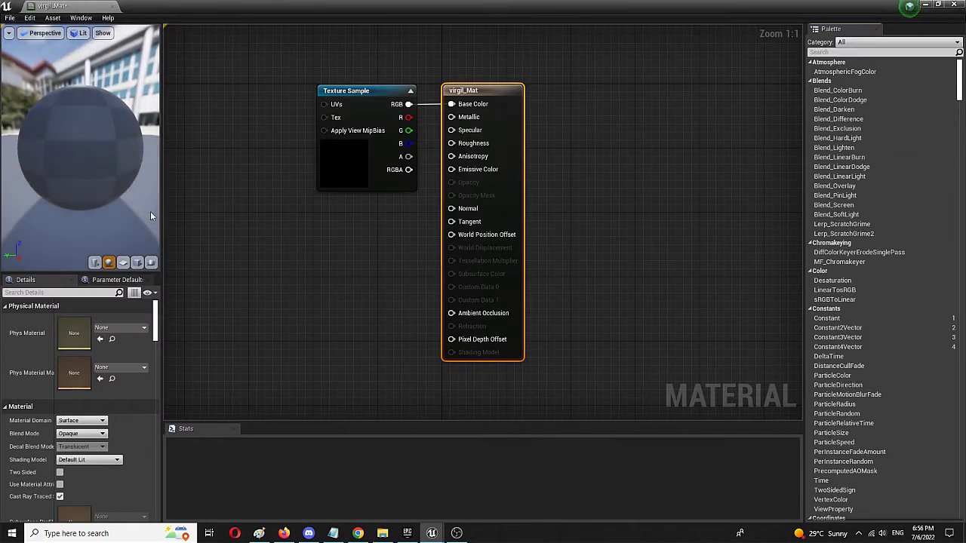
{"action": "left_click", "coordinate": [82, 422]}
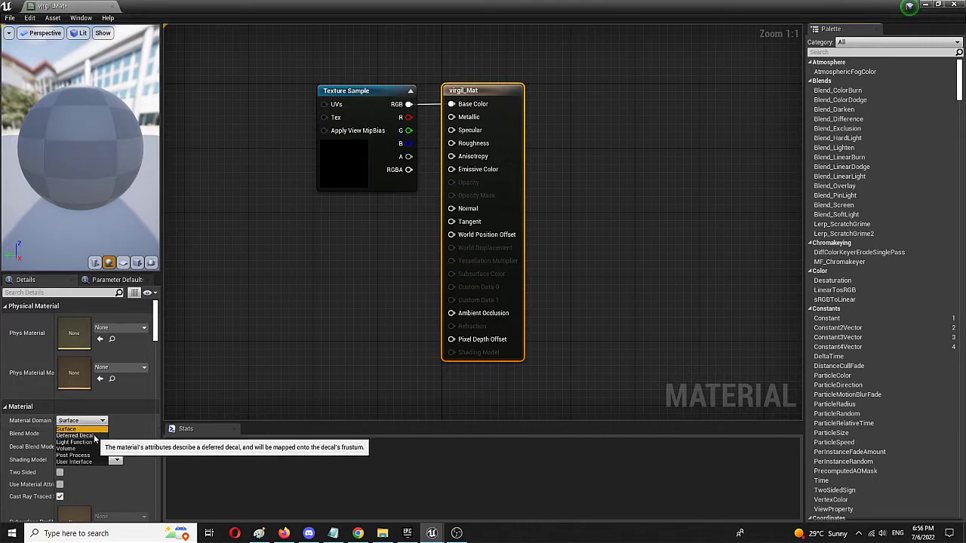
{"action": "left_click", "coordinate": [94, 436]}
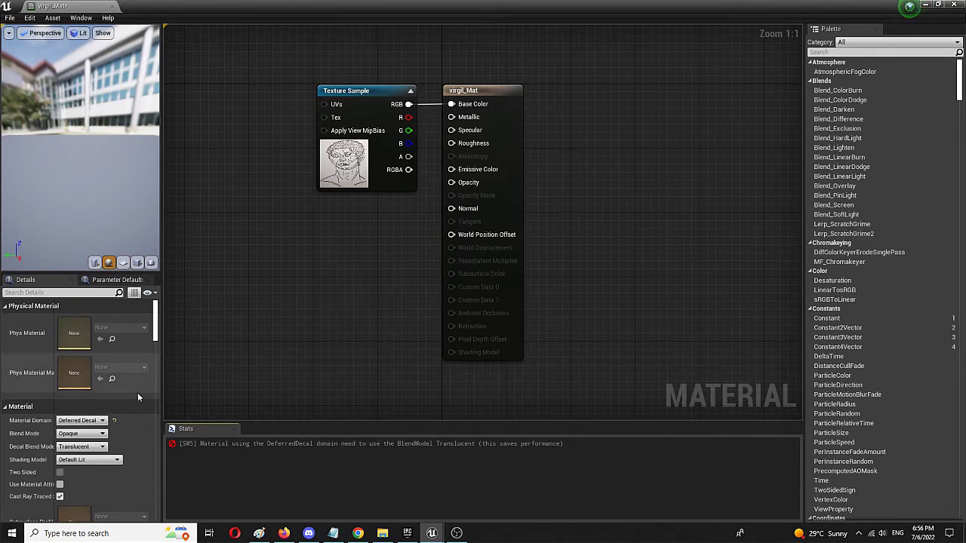
{"action": "left_click", "coordinate": [96, 434]}
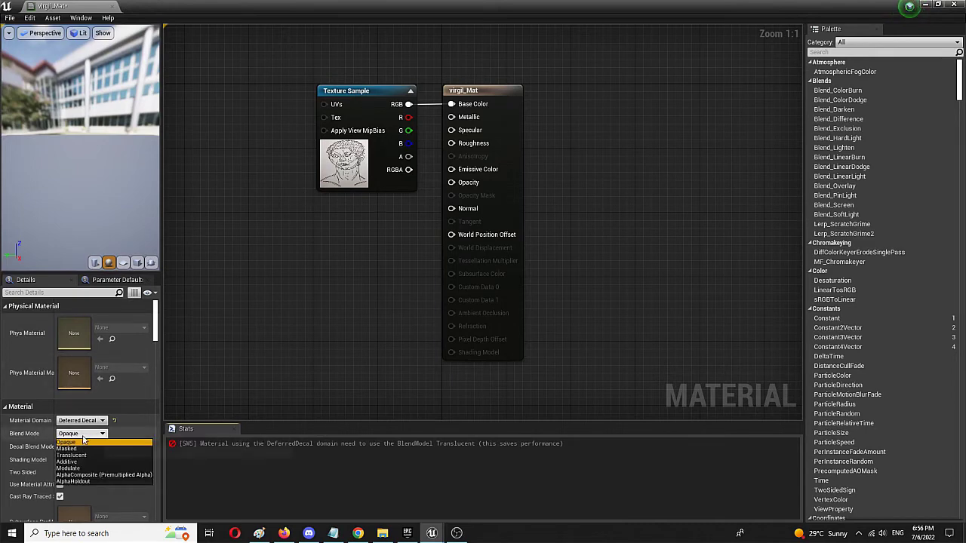
{"action": "left_click", "coordinate": [75, 456]}
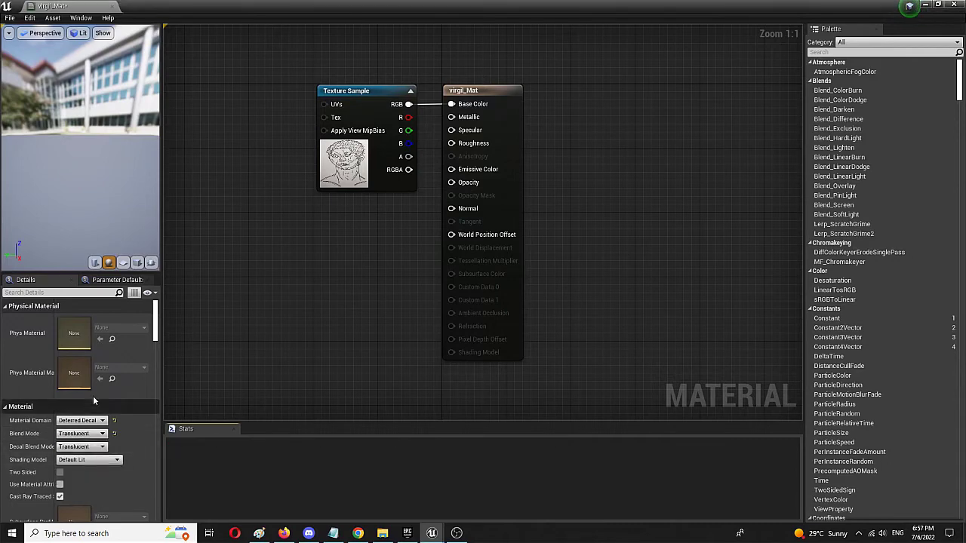
{"action": "left_click_drag", "start_coordinate": [56, 126], "coordinate": [92, 123]}
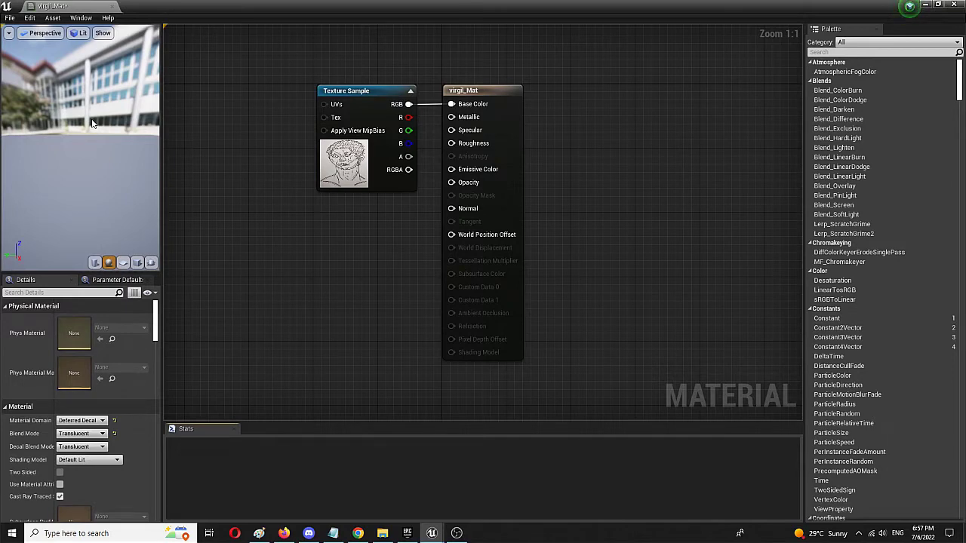
{"action": "left_click", "coordinate": [9, 18]}
{"action": "left_click", "coordinate": [43, 38]}
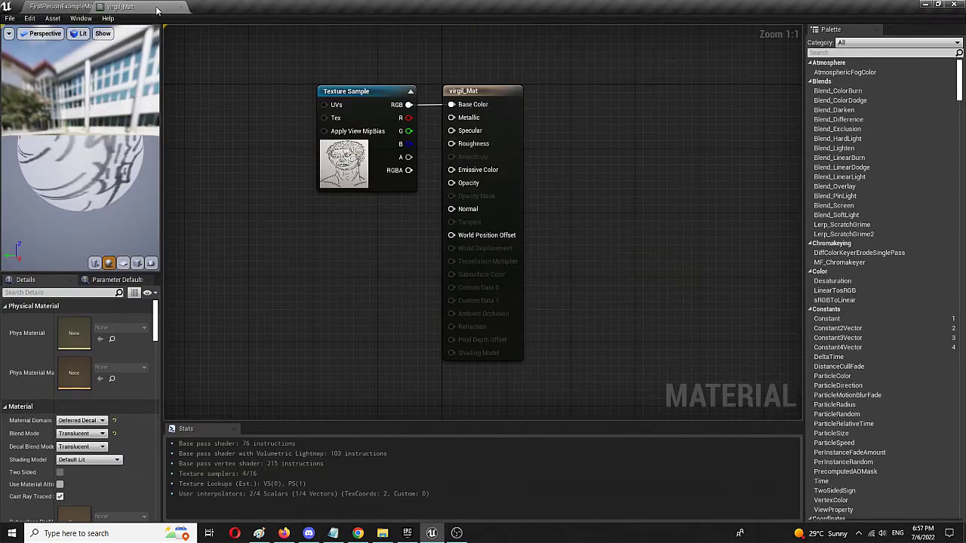
- Switch from the virgil_Mat editor back to the FirstPersonExampleMap level tab
{"action": "left_click", "coordinate": [90, 5]}
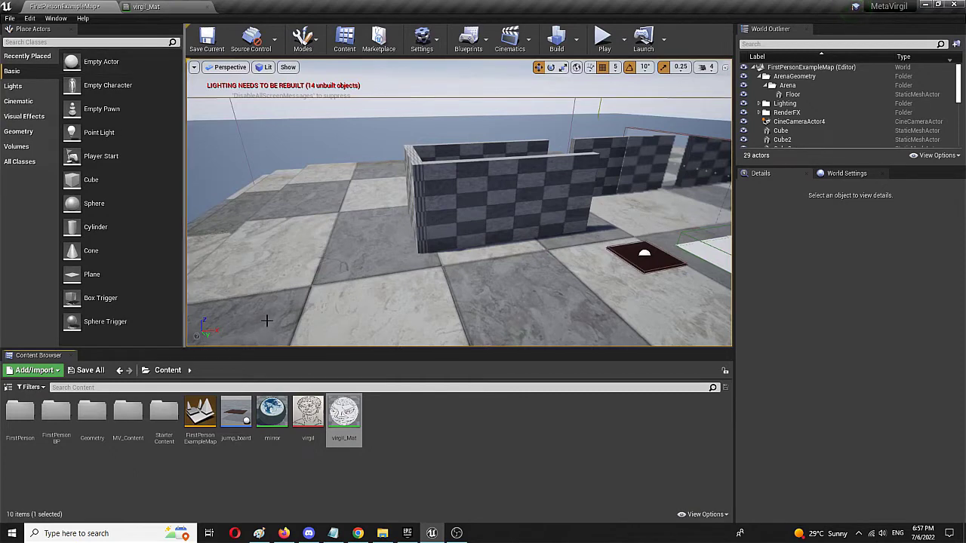
- Search Place Actors for 'decal' and drop a Decal Actor onto the floor
{"action": "left_click", "coordinate": [344, 409]}
{"action": "left_click", "coordinate": [55, 42]}
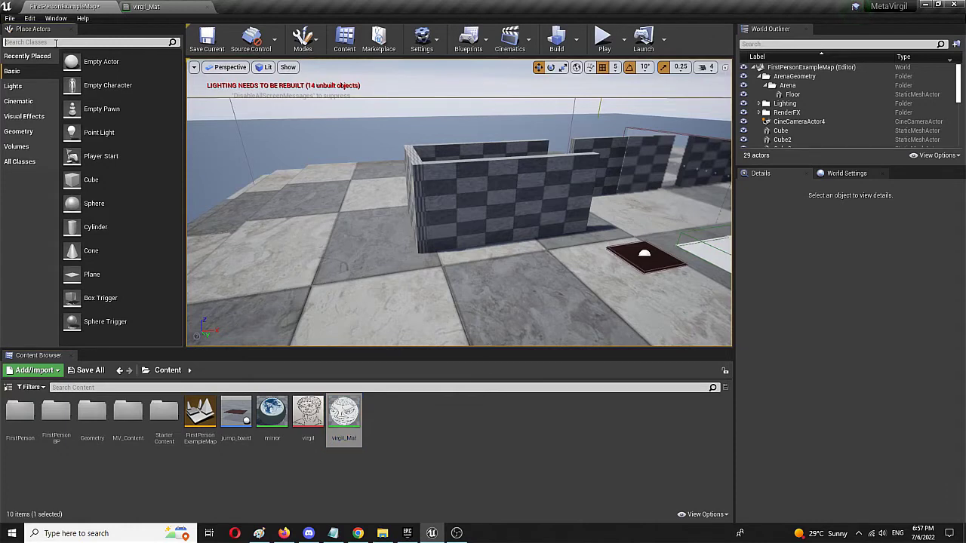
{"action": "type", "text": "decal"}
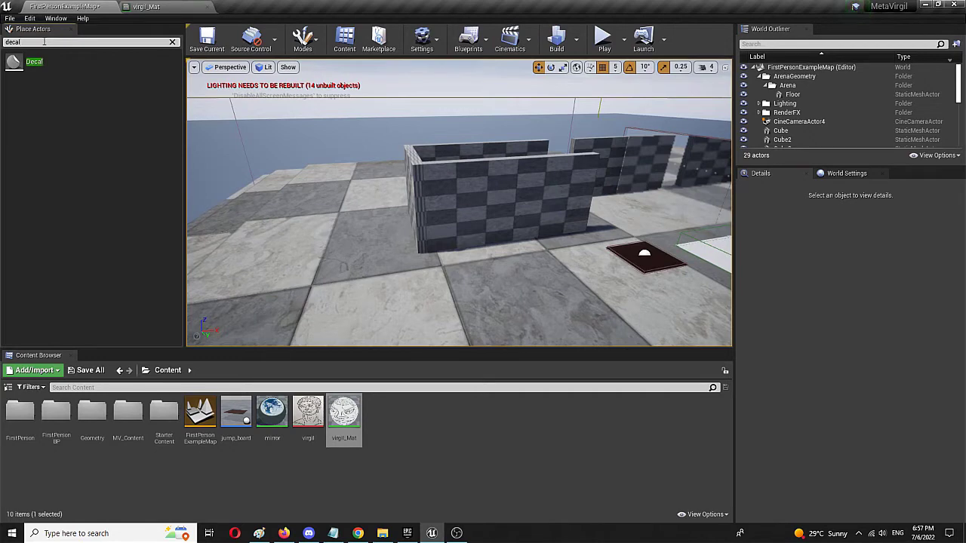
{"action": "left_click_drag", "start_coordinate": [30, 61], "coordinate": [432, 270]}
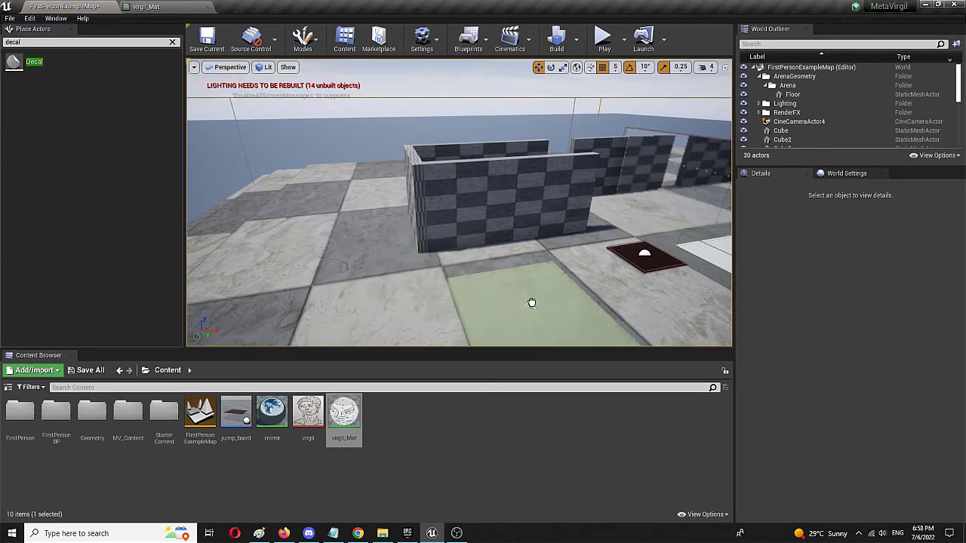
{"action": "left_click_drag", "start_coordinate": [537, 293], "coordinate": [537, 294]}
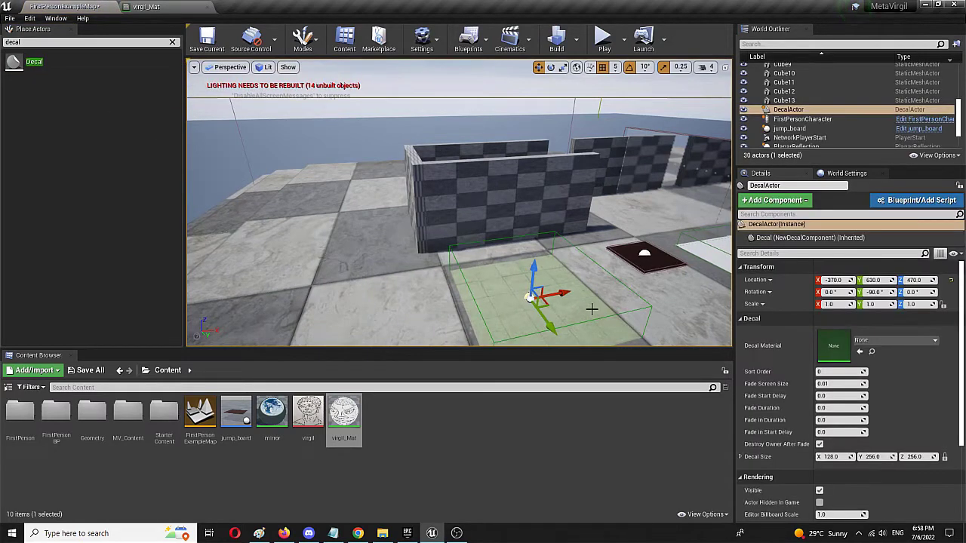
{"action": "key", "text": "f"}
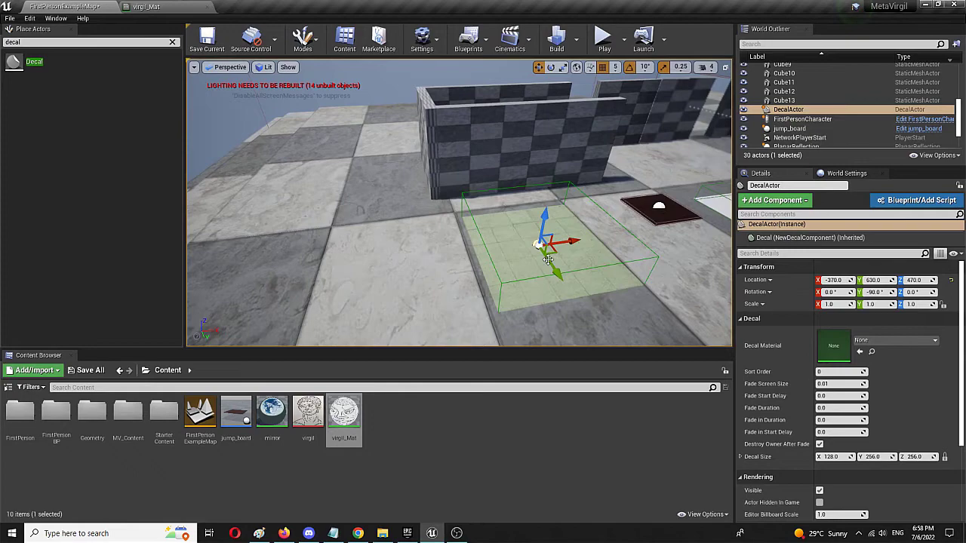
- Raise the decal to Z 560 and assign virgil_Mat as its decal material
{"action": "scroll", "coordinate": [578, 253], "scroll_direction": "up", "scroll_amount": 5}
{"action": "scroll", "coordinate": [594, 275], "scroll_direction": "down", "scroll_amount": 5}
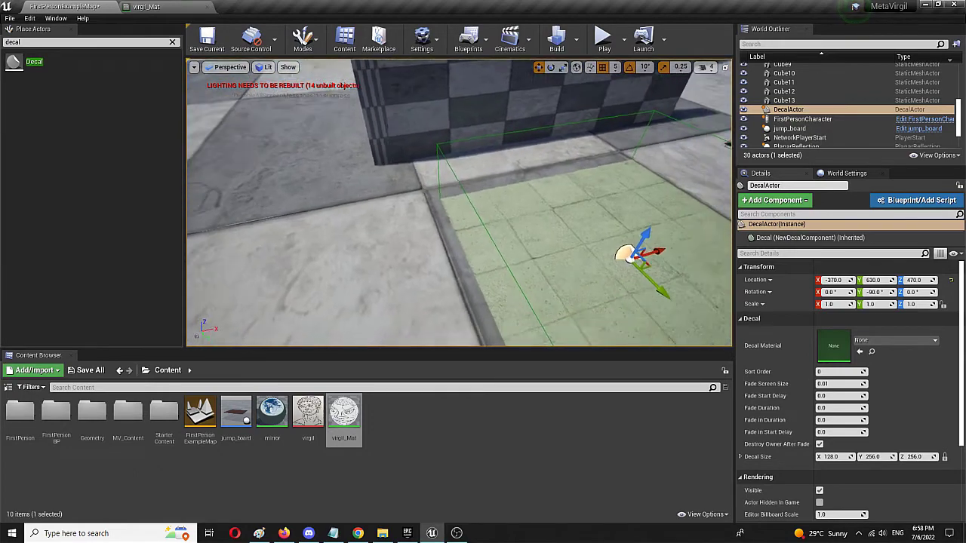
{"action": "left_click_drag", "start_coordinate": [576, 228], "coordinate": [591, 195]}
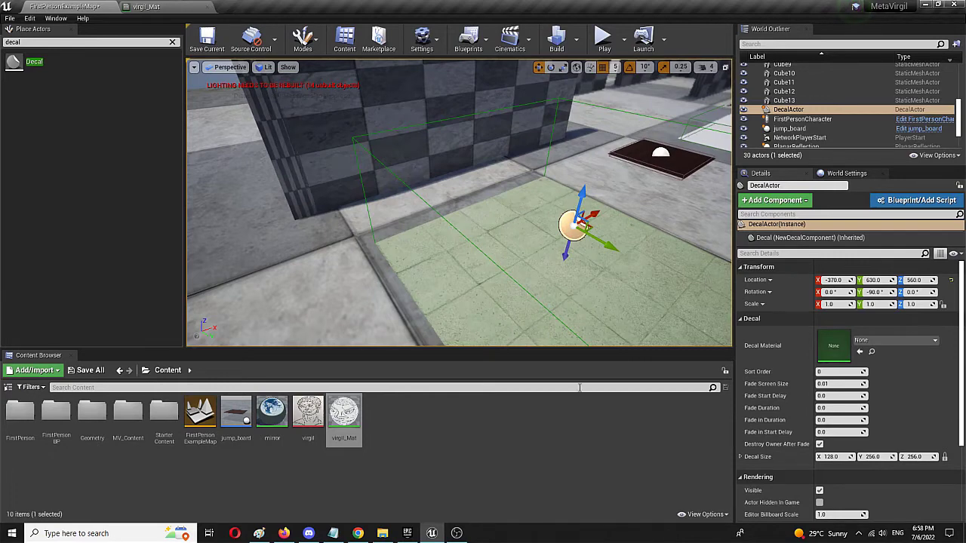
{"action": "right_click_drag", "start_coordinate": [556, 283], "coordinate": [553, 289]}
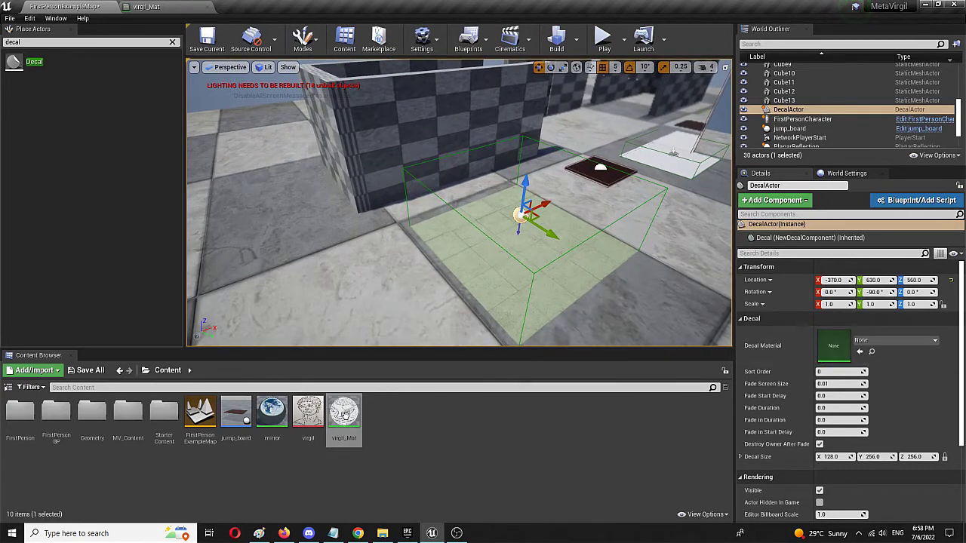
{"action": "left_click_drag", "start_coordinate": [345, 414], "coordinate": [868, 351]}
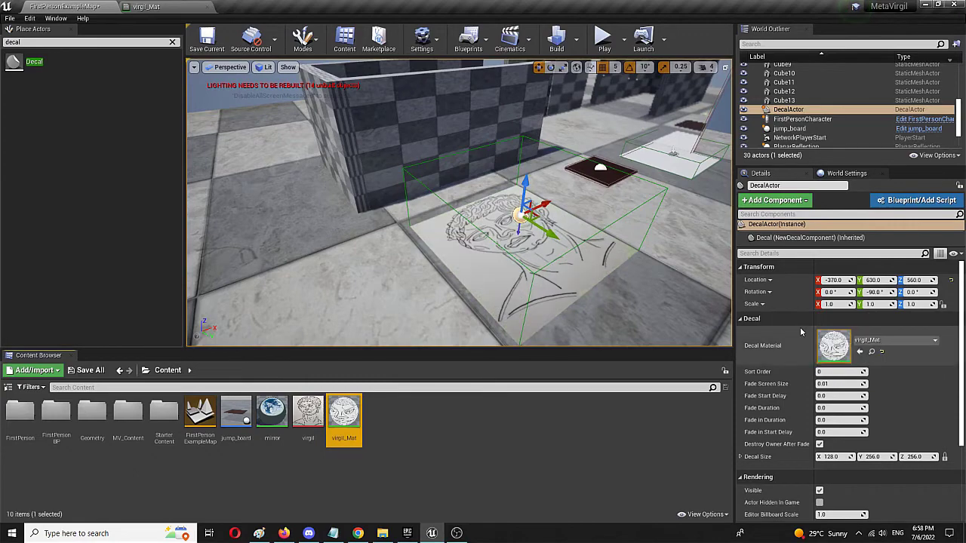
{"action": "left_click", "coordinate": [396, 300]}
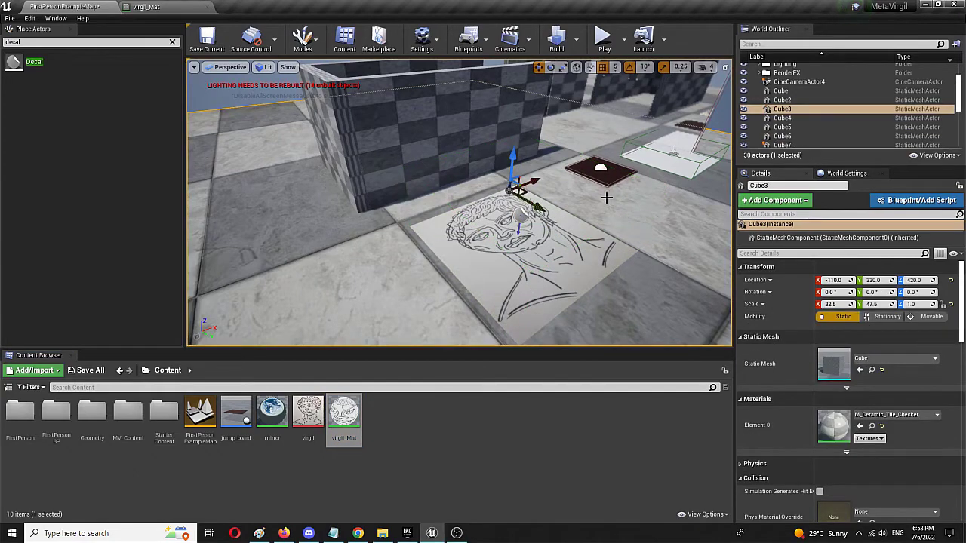
{"action": "right_click_drag", "start_coordinate": [608, 198], "coordinate": [607, 198]}
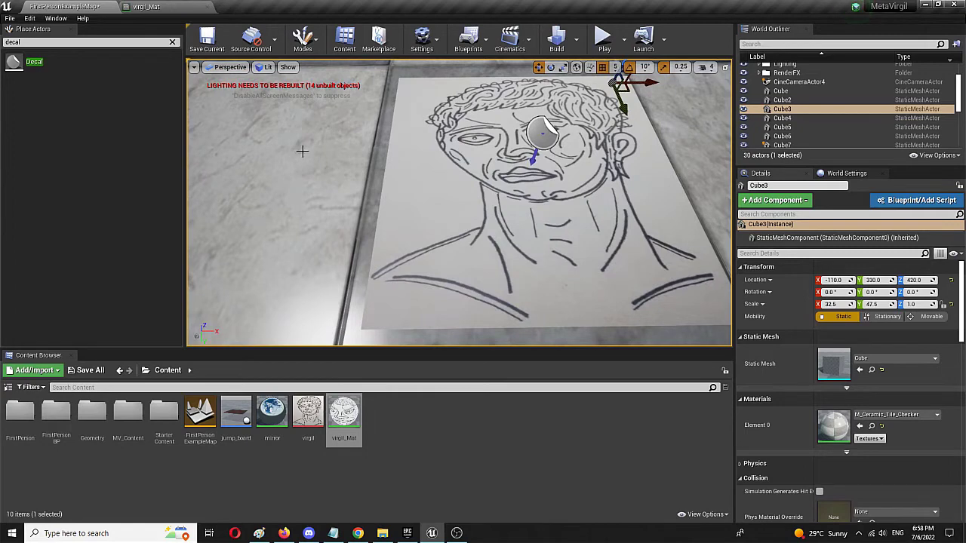
{"action": "scroll", "coordinate": [301, 151], "scroll_direction": "down", "scroll_amount": 3}
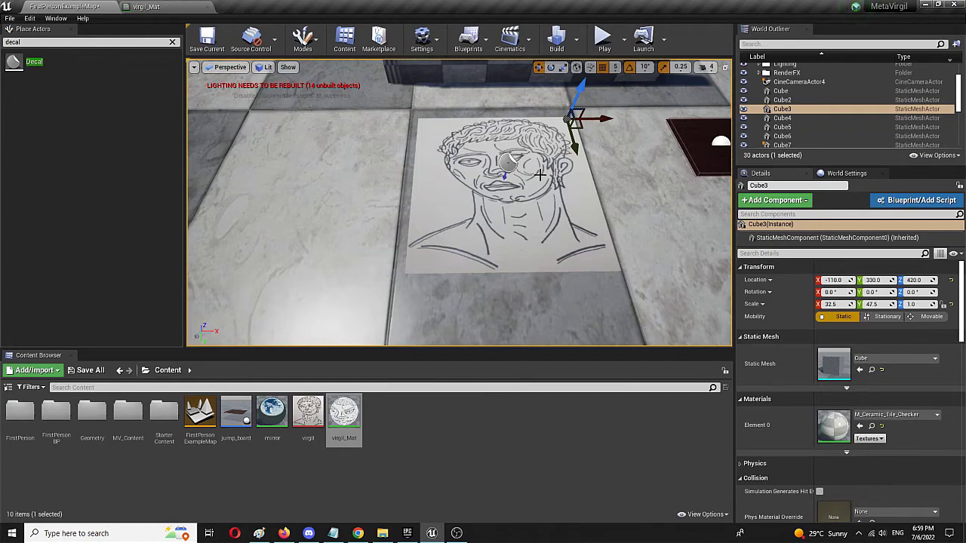
- Undo an accidental upward move of the floor slab Cube3
{"action": "right_click_drag", "start_coordinate": [556, 136], "coordinate": [556, 121]}
{"action": "mouse_move", "coordinate": [560, 250]}
{"action": "left_mouse_down"}
{"action": "mouse_move", "coordinate": [578, 158]}
{"action": "mouse_move", "coordinate": [581, 174]}
{"action": "left_mouse_up"}
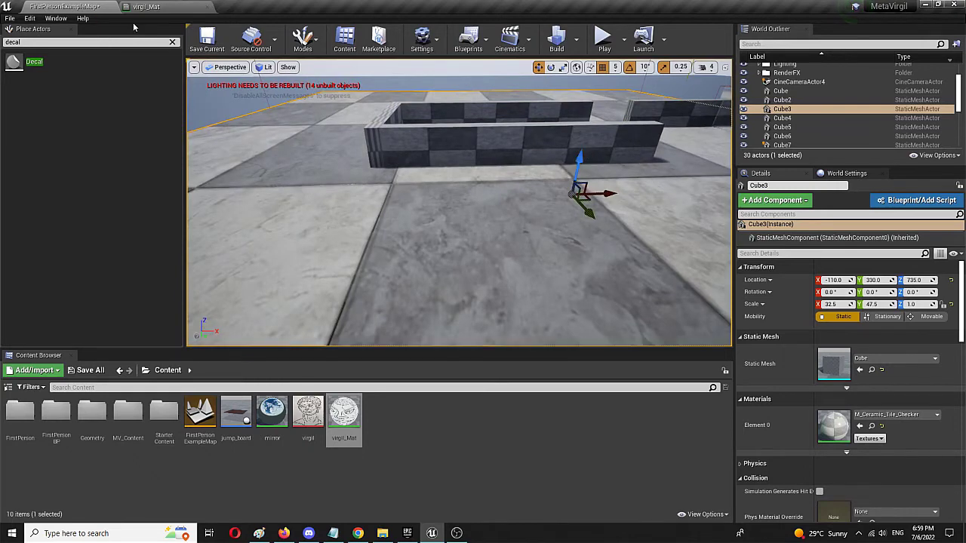
{"action": "left_click", "coordinate": [11, 18]}
{"action": "mouse_move", "coordinate": [30, 18]}
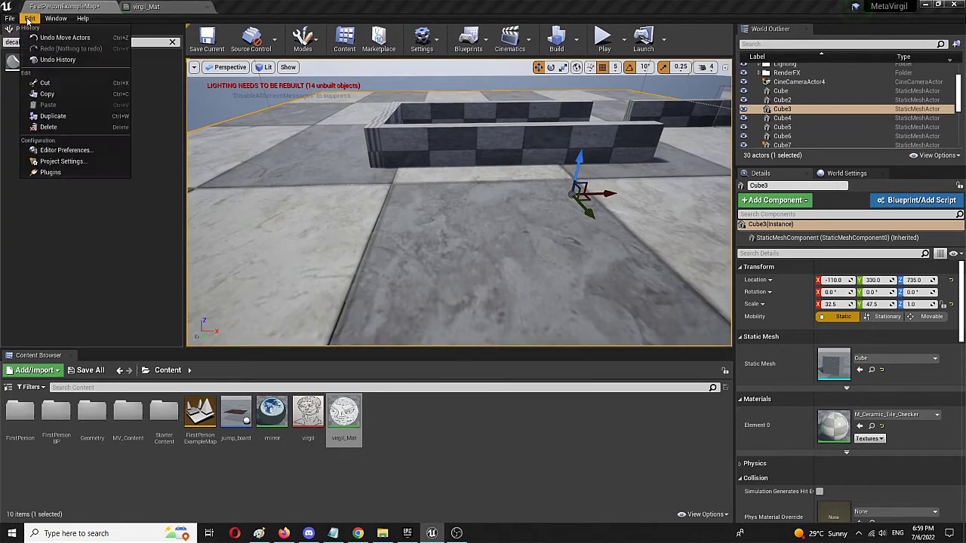
{"action": "left_click", "coordinate": [42, 37]}
- Place another virgil_Mat decal, raise it to Z 800 and turn it upright toward the wall
{"action": "left_click_drag", "start_coordinate": [494, 289], "coordinate": [500, 314]}
{"action": "left_click_drag", "start_coordinate": [522, 239], "coordinate": [529, 217]}
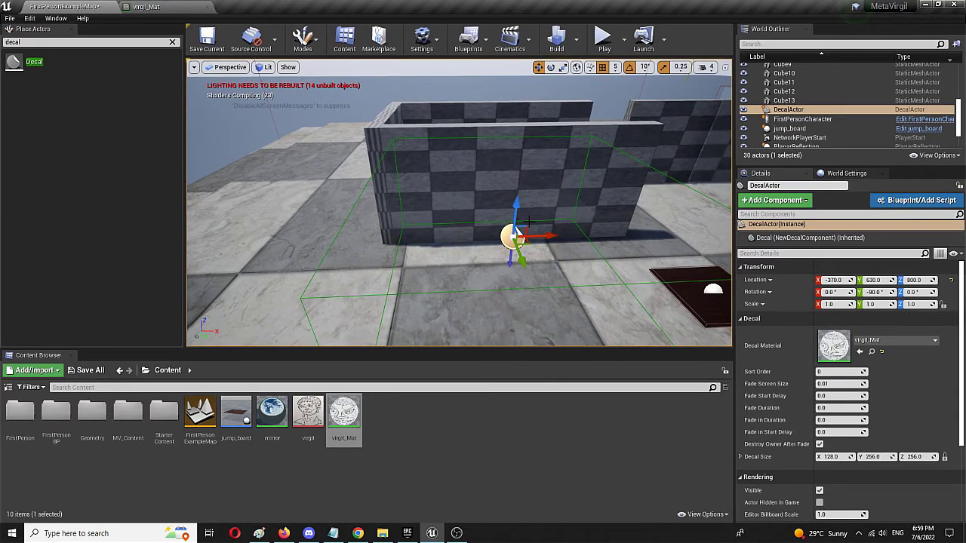
{"action": "key", "text": "e"}
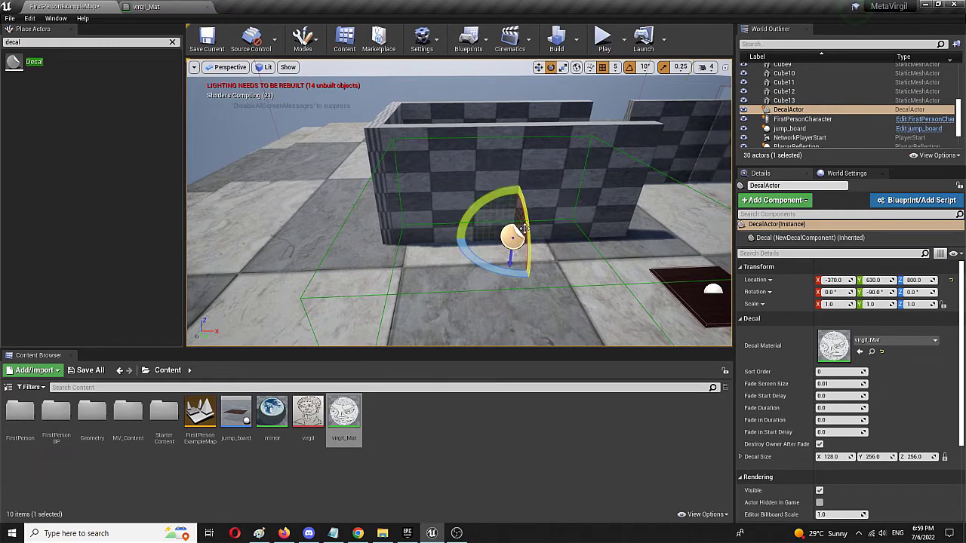
{"action": "left_click_drag", "start_coordinate": [527, 224], "coordinate": [531, 304]}
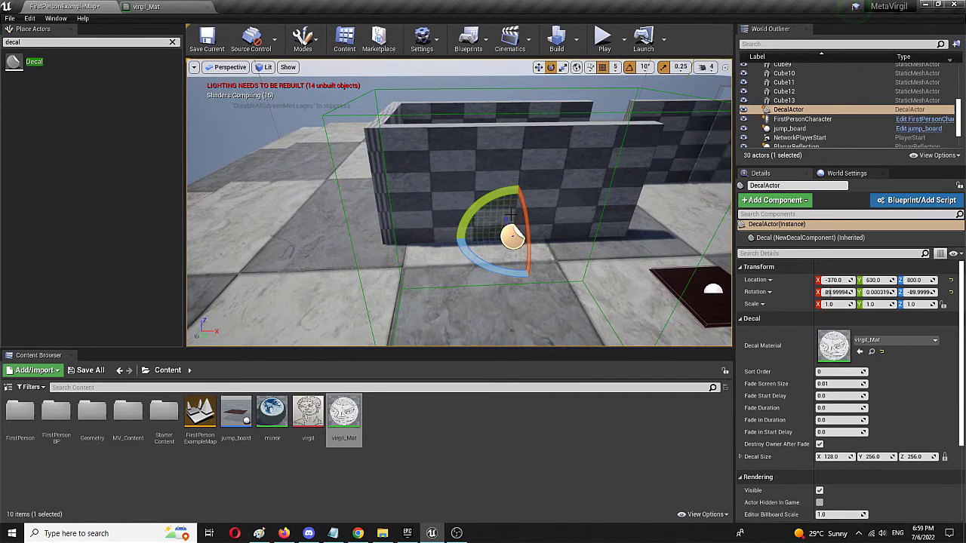
{"action": "key", "text": "w"}
{"action": "left_click_drag", "start_coordinate": [518, 248], "coordinate": [547, 225]}
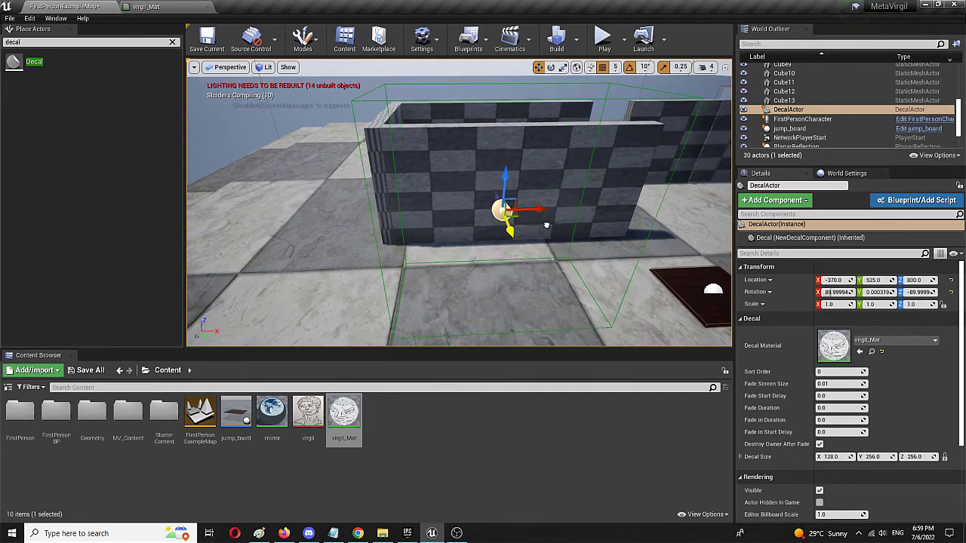
- Rotate the decal to -270 degrees on Z and slide it along Y toward the wall
{"action": "key", "text": "e"}
{"action": "key", "text": "w"}
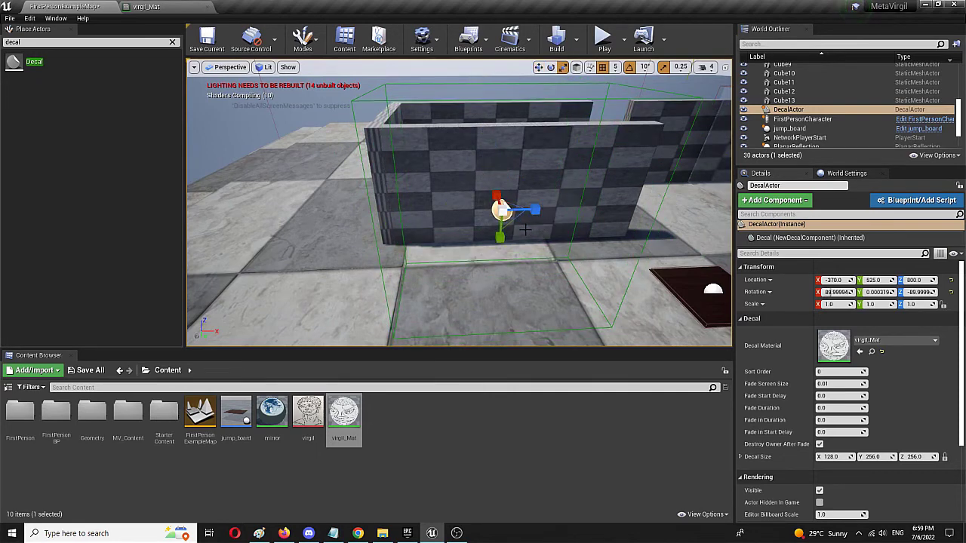
{"action": "key", "text": "e"}
{"action": "left_click_drag", "start_coordinate": [471, 230], "coordinate": [366, 260]}
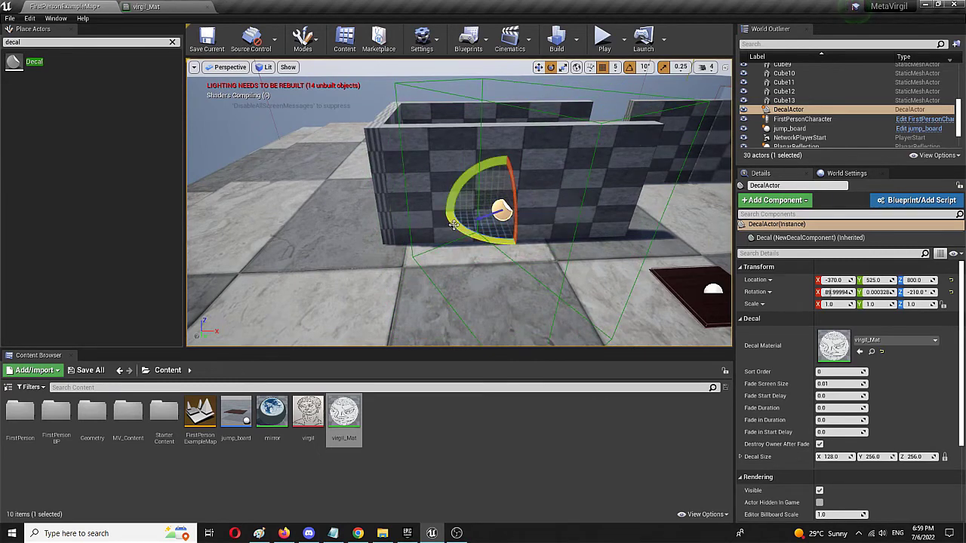
{"action": "left_click_drag", "start_coordinate": [449, 228], "coordinate": [449, 232]}
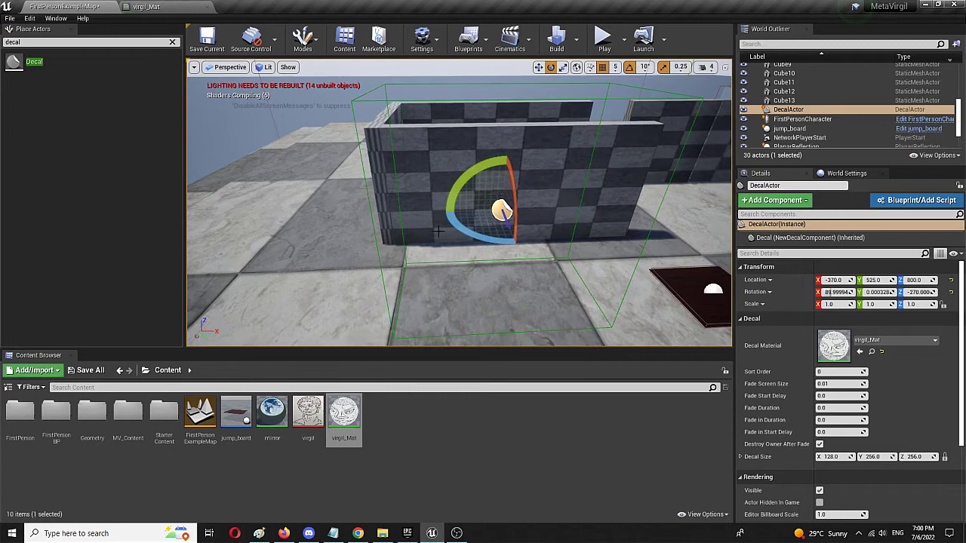
{"action": "key", "text": "w"}
{"action": "key", "text": "e"}
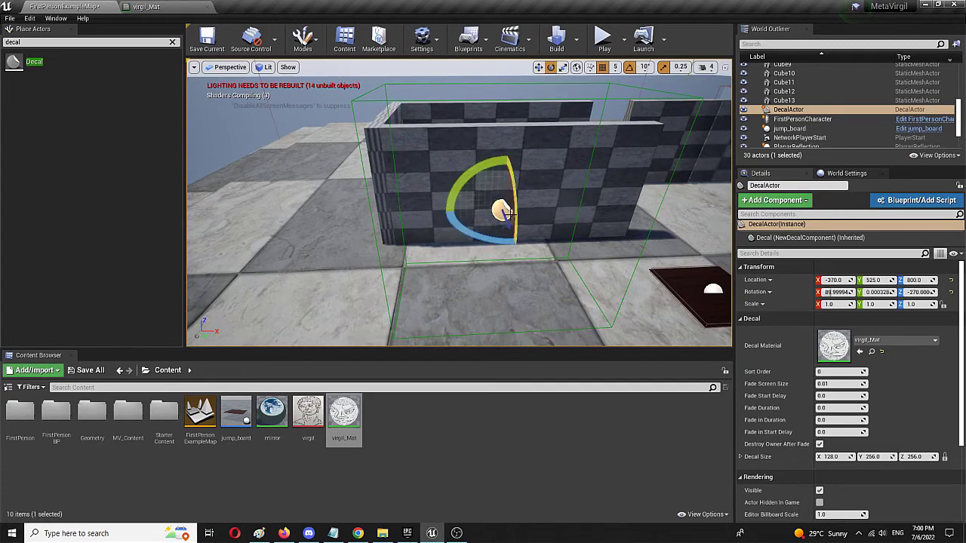
{"action": "key", "text": "w"}
{"action": "left_click_drag", "start_coordinate": [508, 235], "coordinate": [525, 178]}
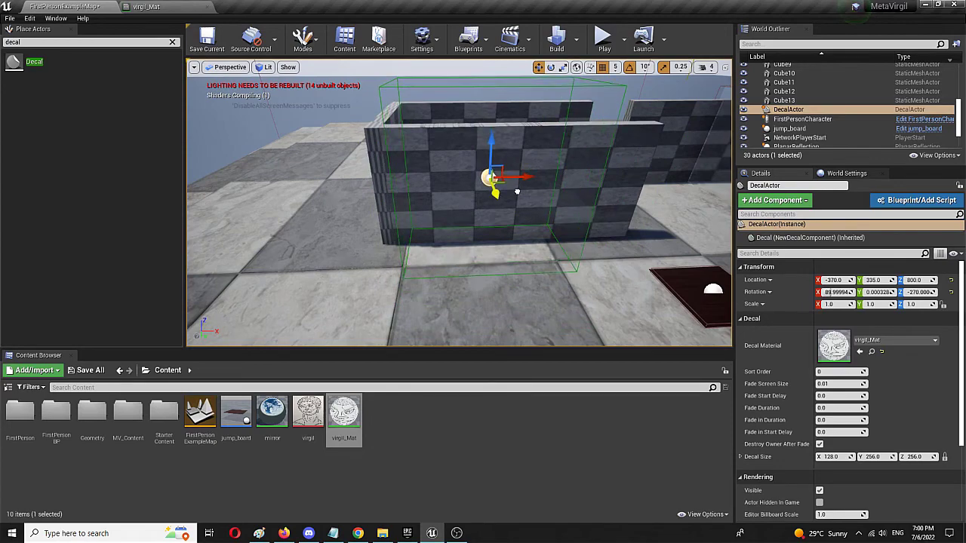
{"action": "right_click_drag", "start_coordinate": [525, 178], "coordinate": [465, 168]}
{"action": "left_click_drag", "start_coordinate": [466, 184], "coordinate": [474, 155]}
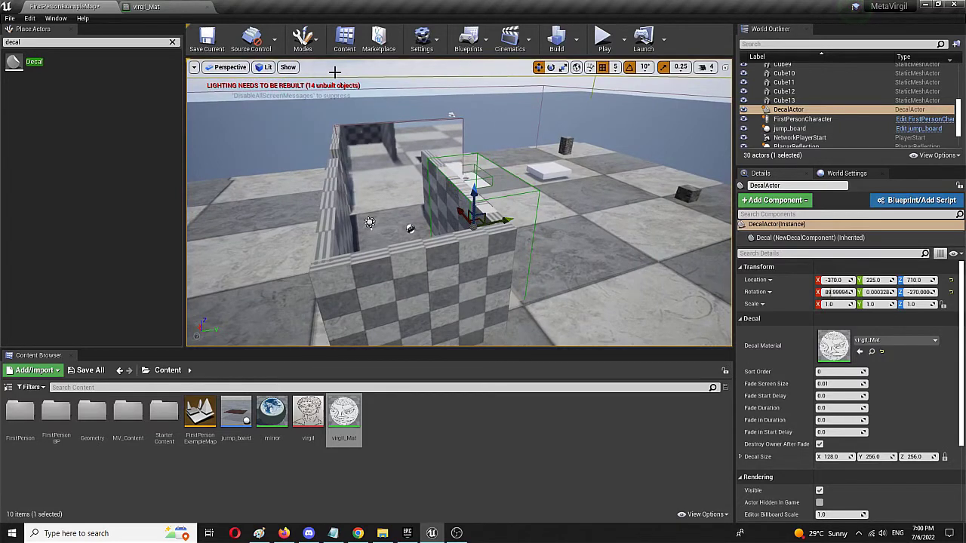
- Move the decal into the wall box, rotate Z to -180, and scale X down to about 0.14
{"action": "scroll", "coordinate": [812, 128], "scroll_direction": "down", "scroll_amount": 3}
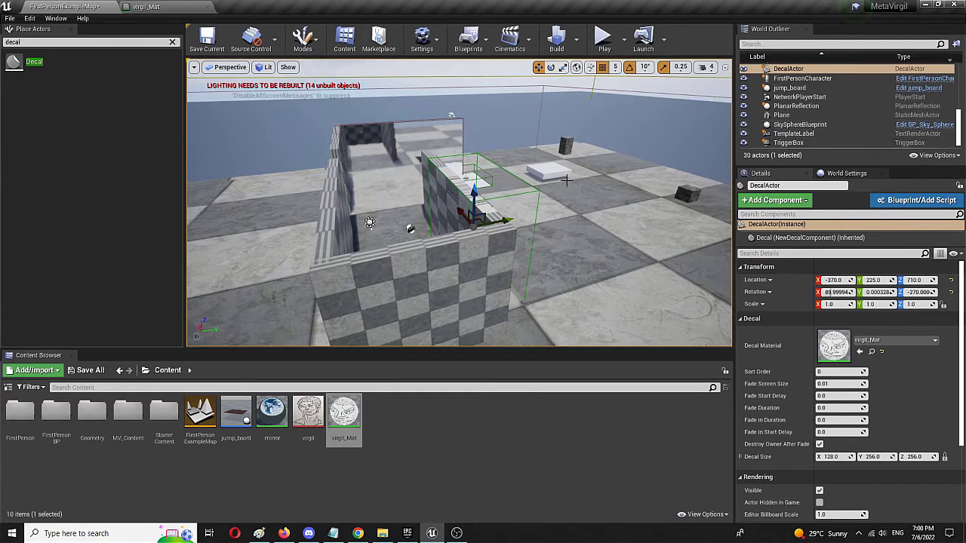
{"action": "left_click_drag", "start_coordinate": [502, 220], "coordinate": [442, 239]}
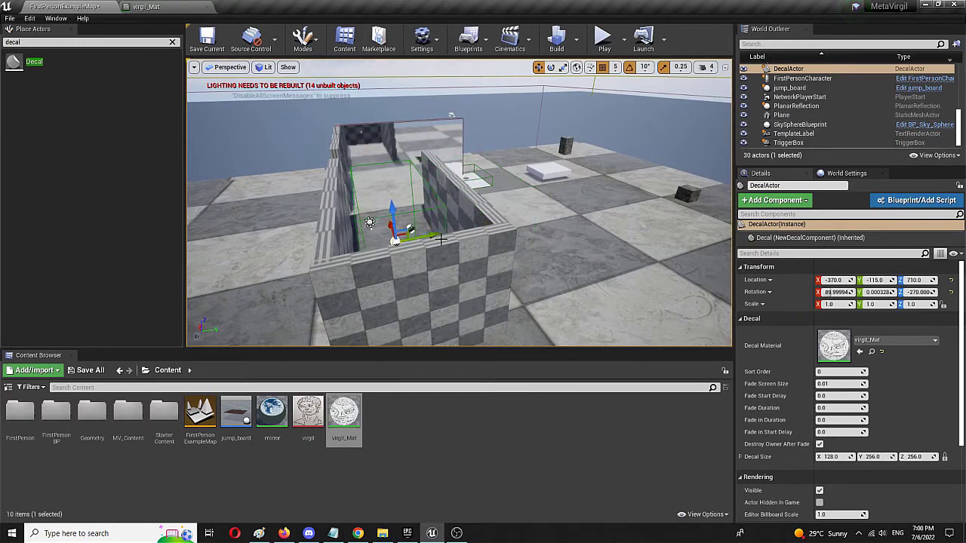
{"action": "key", "text": "e"}
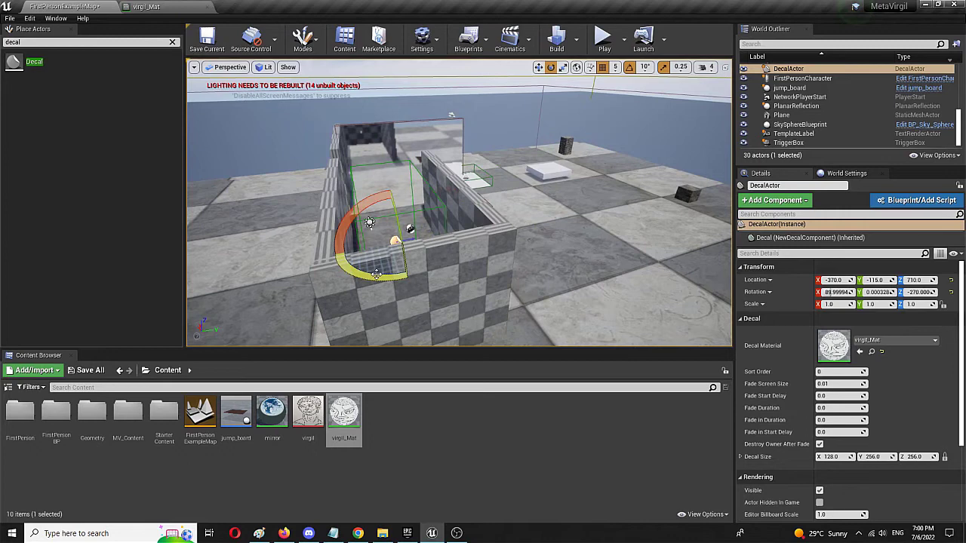
{"action": "left_click_drag", "start_coordinate": [375, 275], "coordinate": [423, 270]}
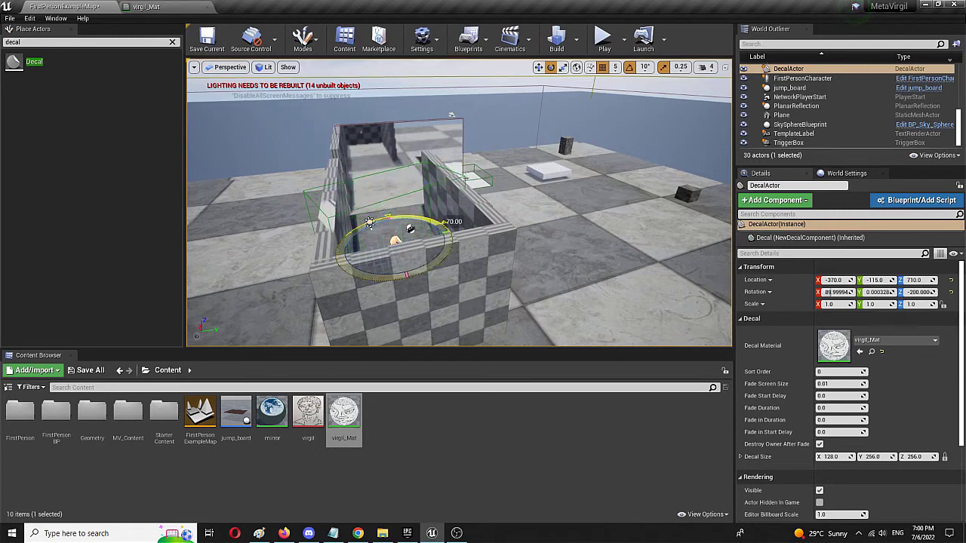
{"action": "left_click_drag", "start_coordinate": [343, 249], "coordinate": [351, 272]}
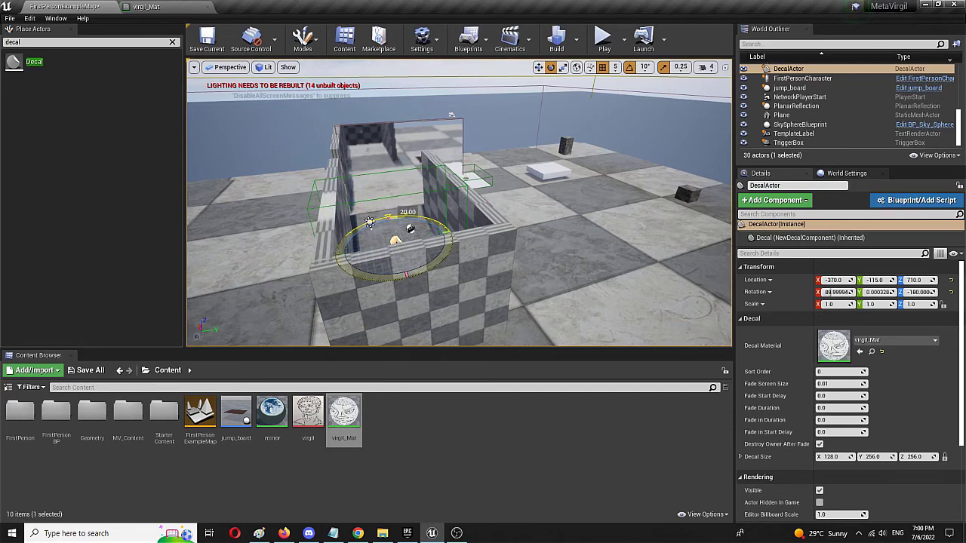
{"action": "right_click_drag", "start_coordinate": [370, 221], "coordinate": [329, 243]}
{"action": "key", "text": "r"}
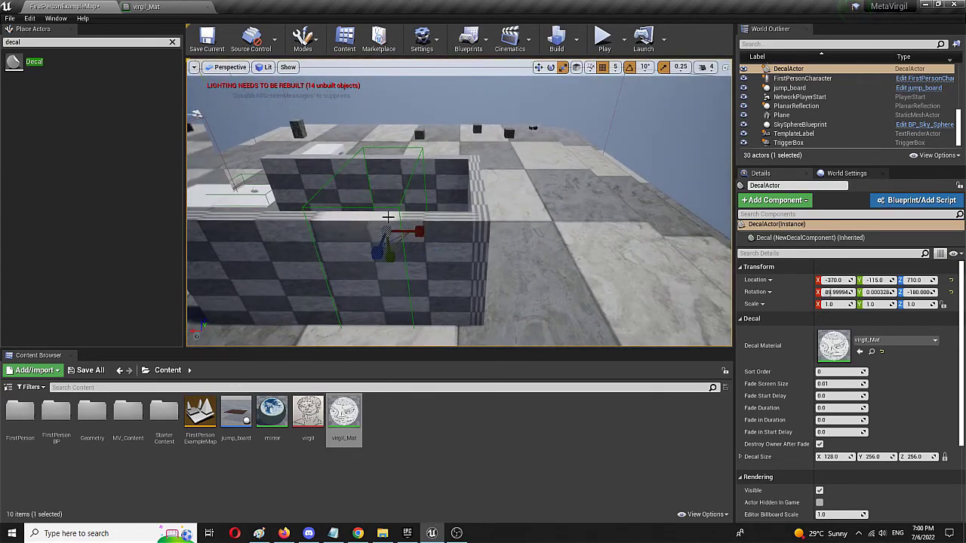
{"action": "left_click_drag", "start_coordinate": [423, 236], "coordinate": [423, 174]}
{"action": "key", "text": "e"}
{"action": "key", "text": "w"}
- Shrink the decal slightly to scale 0.14, 0.88, 0.91 to fit the wall face
{"action": "left_click_drag", "start_coordinate": [395, 131], "coordinate": [313, 273], "text": "alt"}
{"action": "key", "text": "e"}
{"action": "key", "text": "r"}
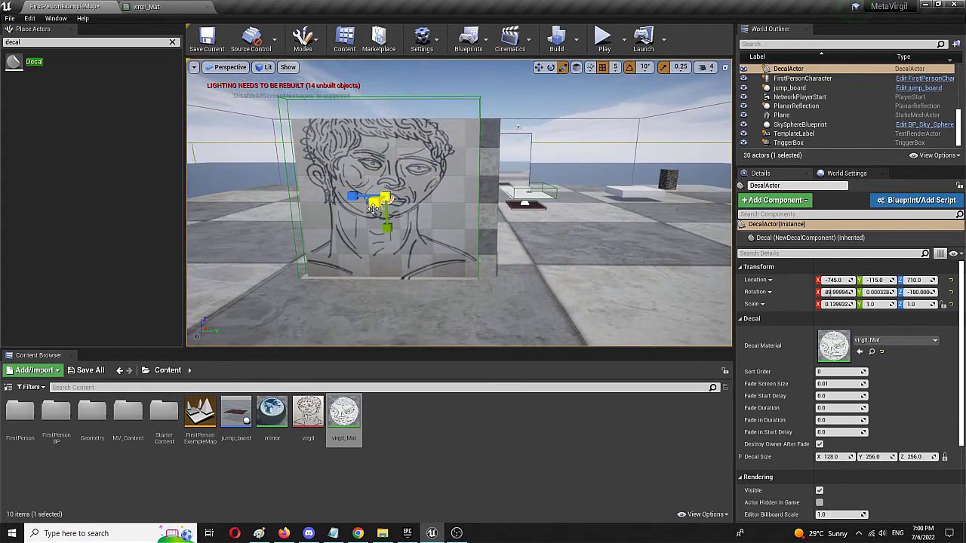
{"action": "mouse_move", "coordinate": [352, 197]}
{"action": "left_mouse_down"}
{"action": "mouse_move", "coordinate": [396, 212]}
{"action": "mouse_move", "coordinate": [353, 199]}
{"action": "left_mouse_up"}
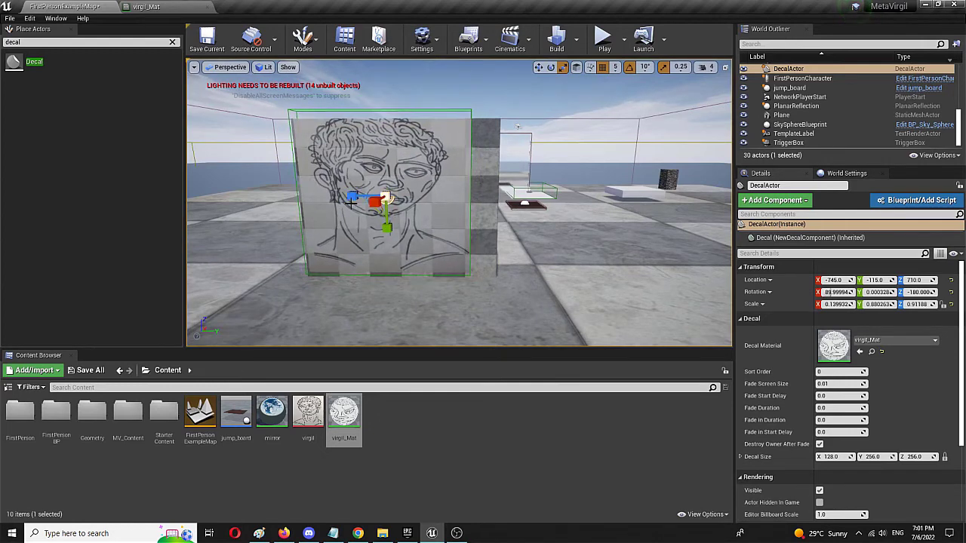
- Lower the decal to Z 695 and shift it sideways to centre it on the wall
{"action": "key", "text": "w"}
{"action": "right_click_drag", "start_coordinate": [390, 154], "coordinate": [395, 144]}
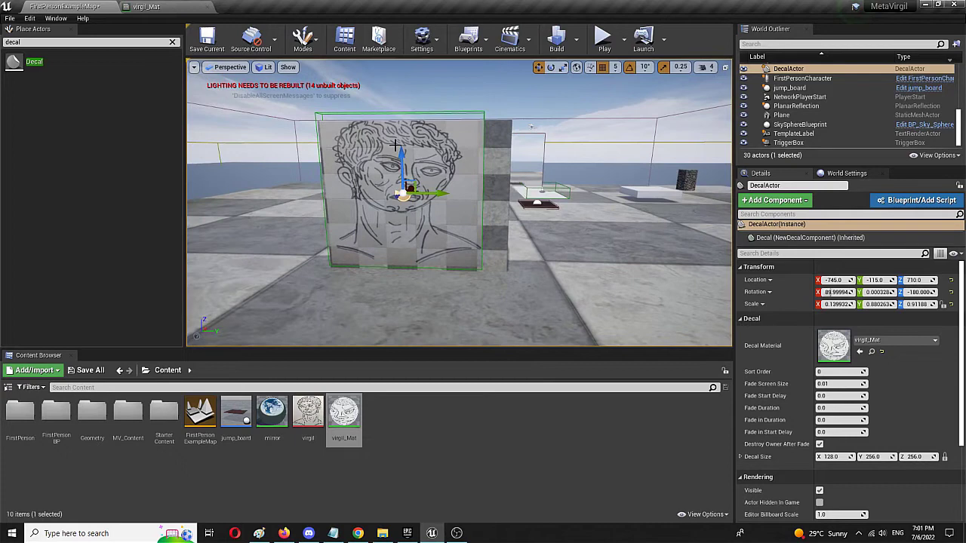
{"action": "left_click_drag", "start_coordinate": [399, 153], "coordinate": [400, 158]}
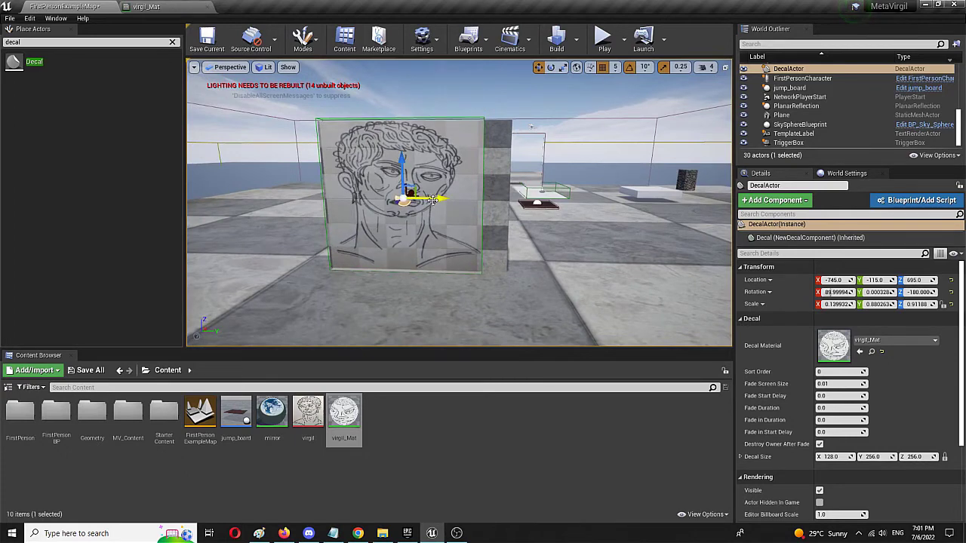
{"action": "left_click_drag", "start_coordinate": [434, 193], "coordinate": [446, 198]}
{"action": "left_click", "coordinate": [502, 236]}
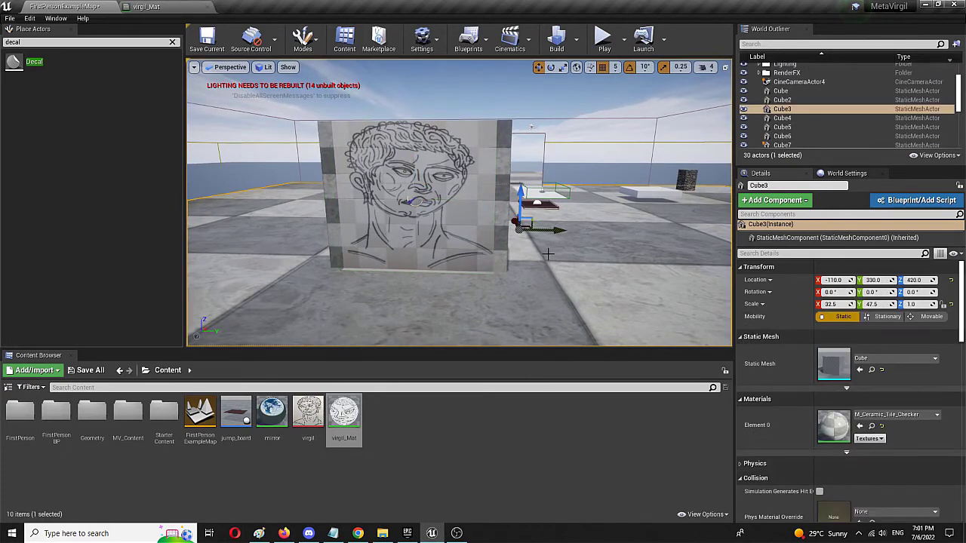
{"action": "left_click", "coordinate": [281, 170]}
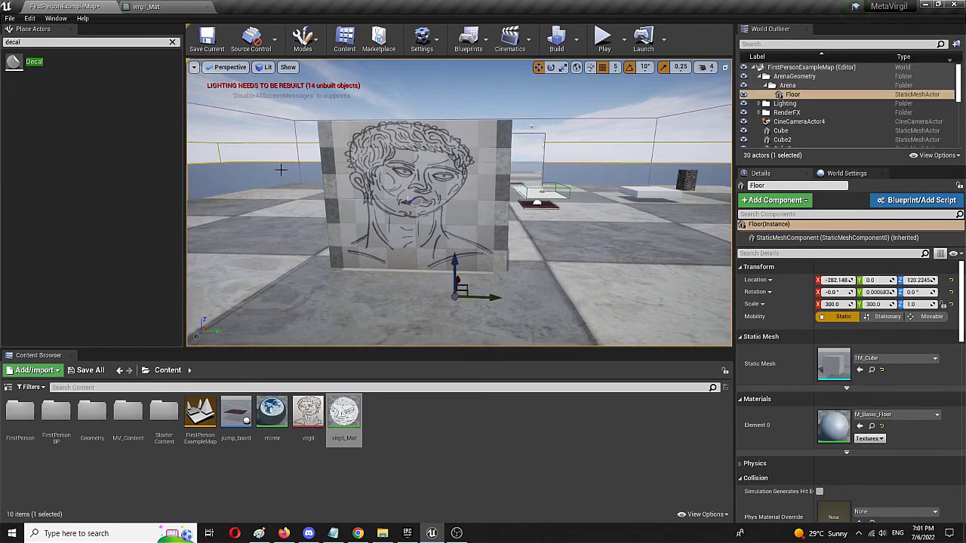
- Drop a second Decal Actor onto the floor and assign virgil_Mat to it
{"action": "right_click_drag", "start_coordinate": [566, 274], "coordinate": [604, 252]}
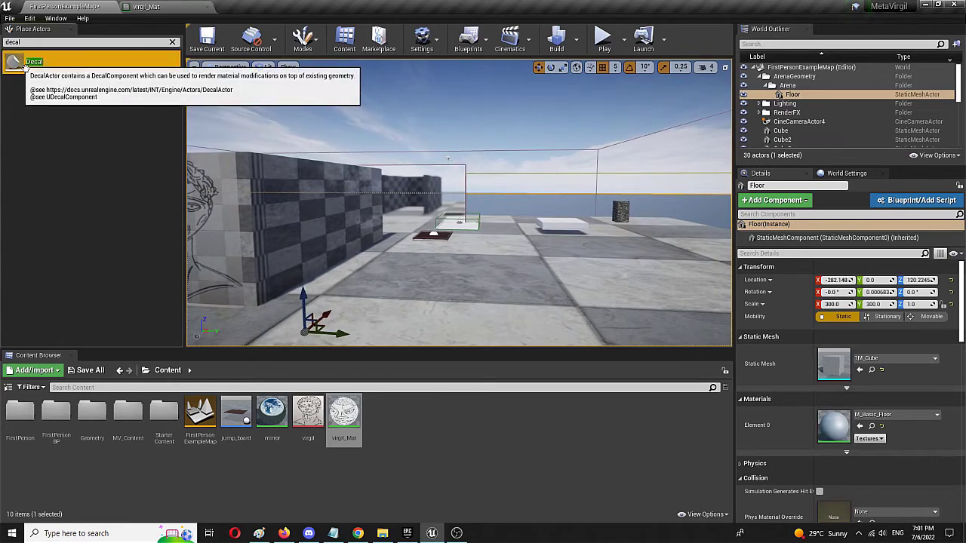
{"action": "left_click_drag", "start_coordinate": [34, 62], "coordinate": [503, 273]}
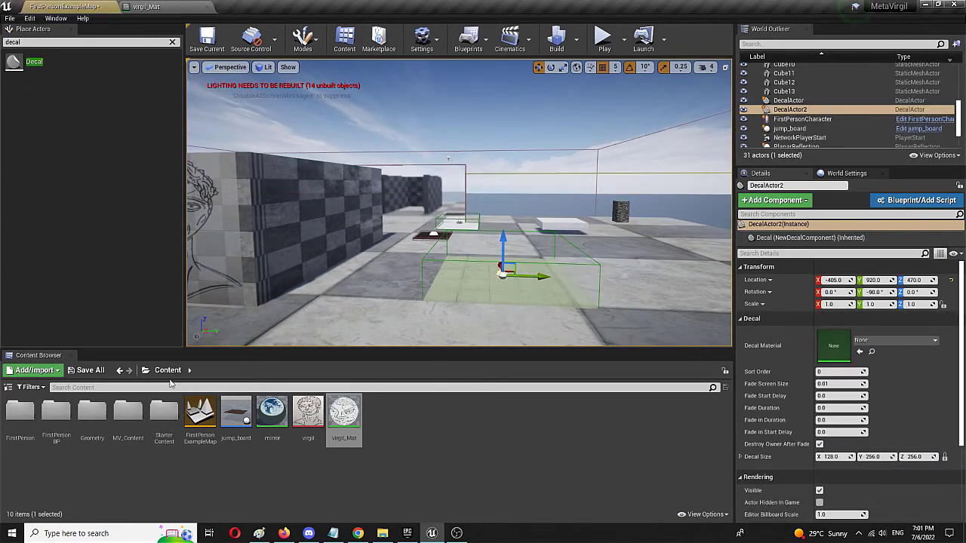
{"action": "left_click_drag", "start_coordinate": [340, 421], "coordinate": [521, 289]}
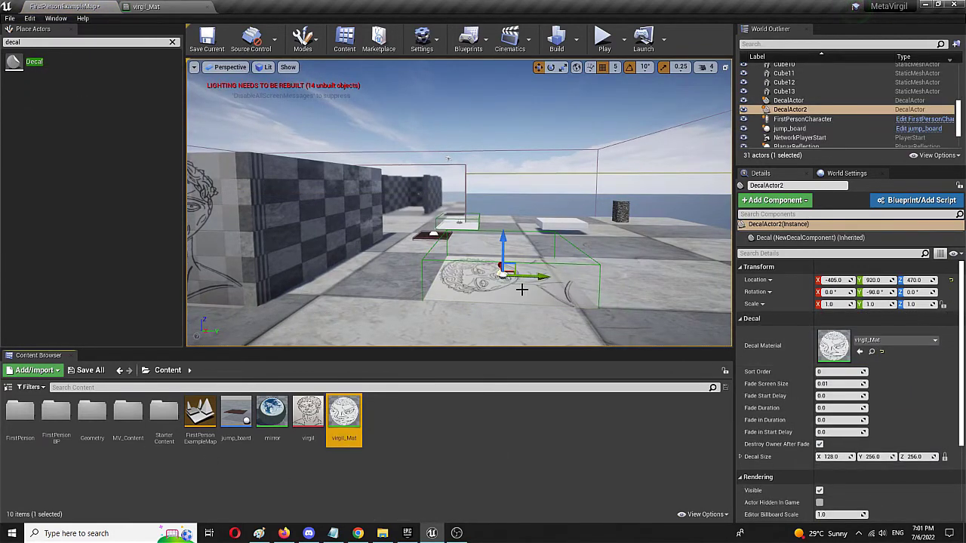
- Play the level and walk with W/S to view the floor sketch, then the wall sketch
{"action": "left_click", "coordinate": [603, 37]}
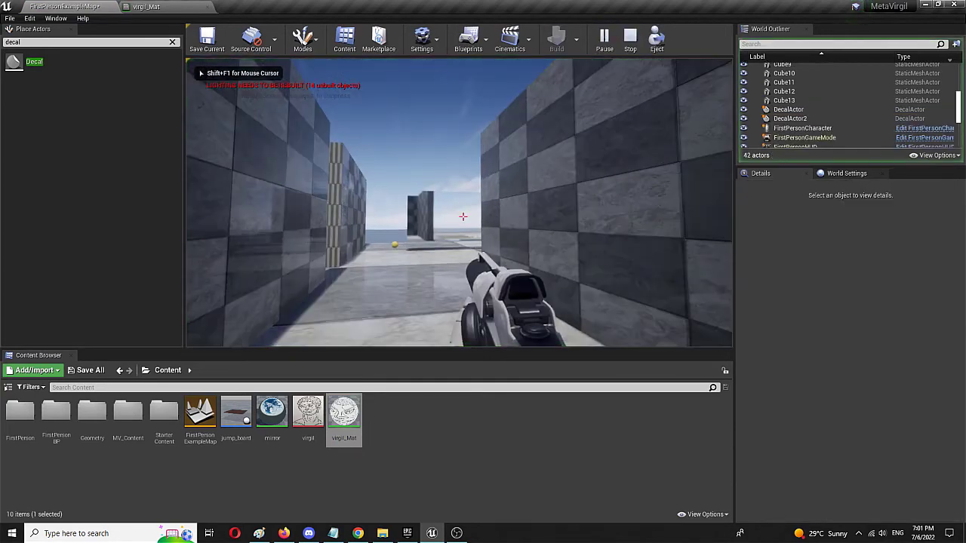
{"action": "key", "text": "w"}
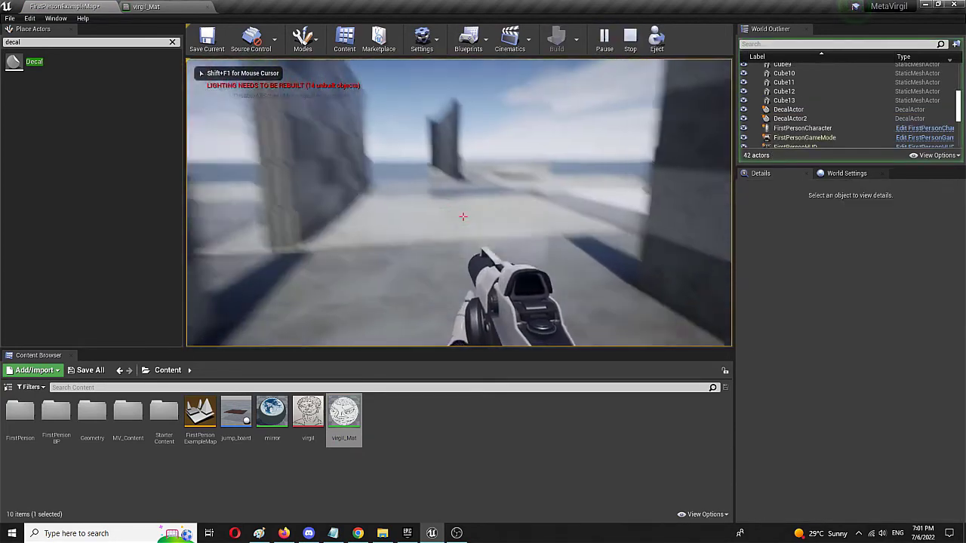
{"action": "key", "text": "w"}
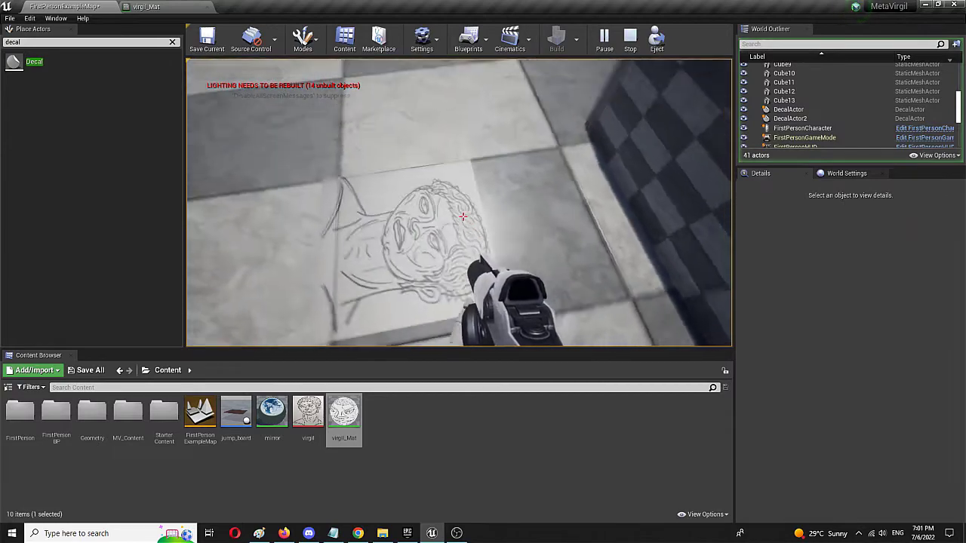
{"action": "key", "text": "s"}
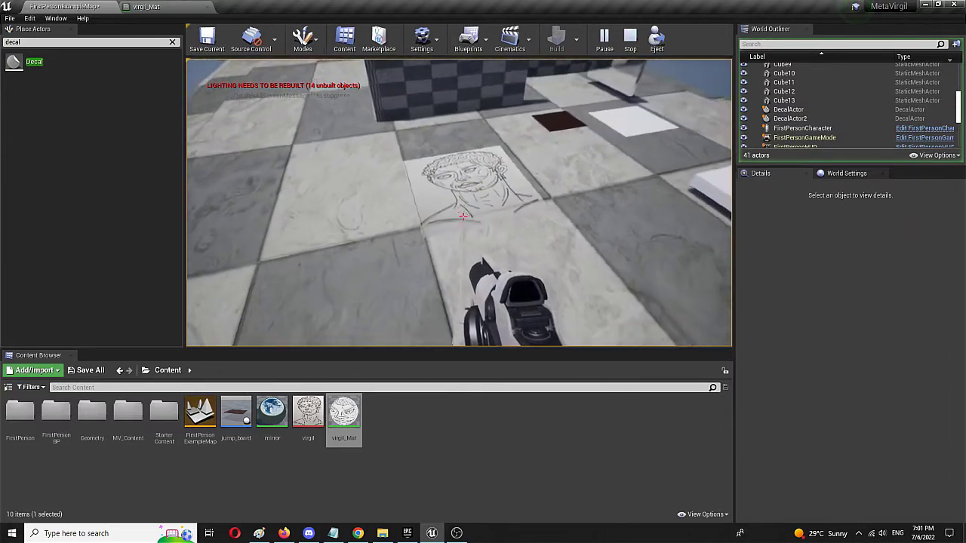
{"action": "key", "text": "w"}
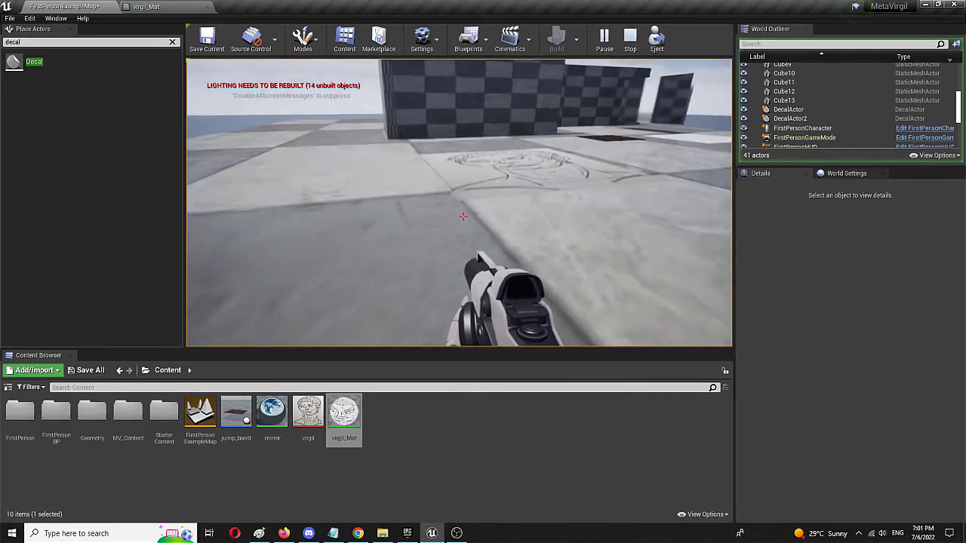
{"action": "key", "text": "w"}
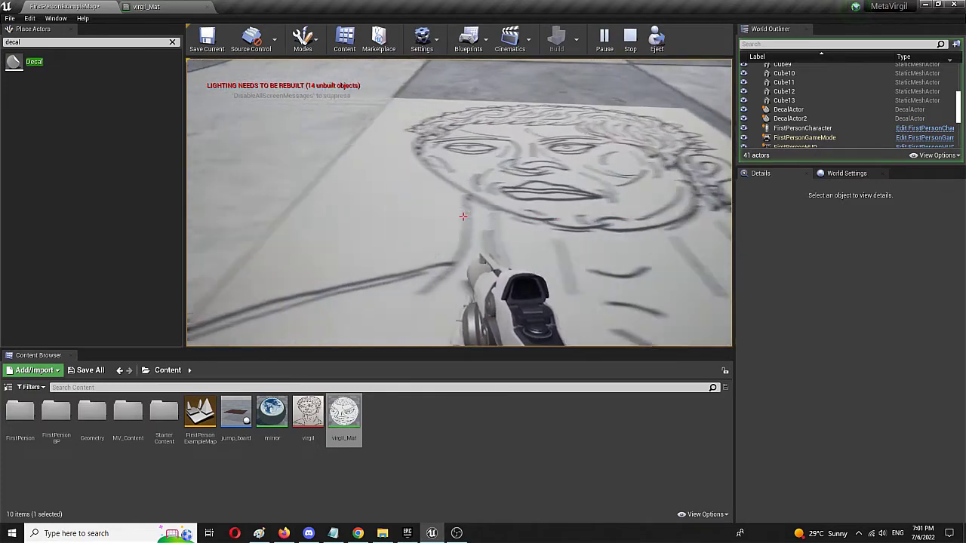
{"action": "key", "text": "s"}
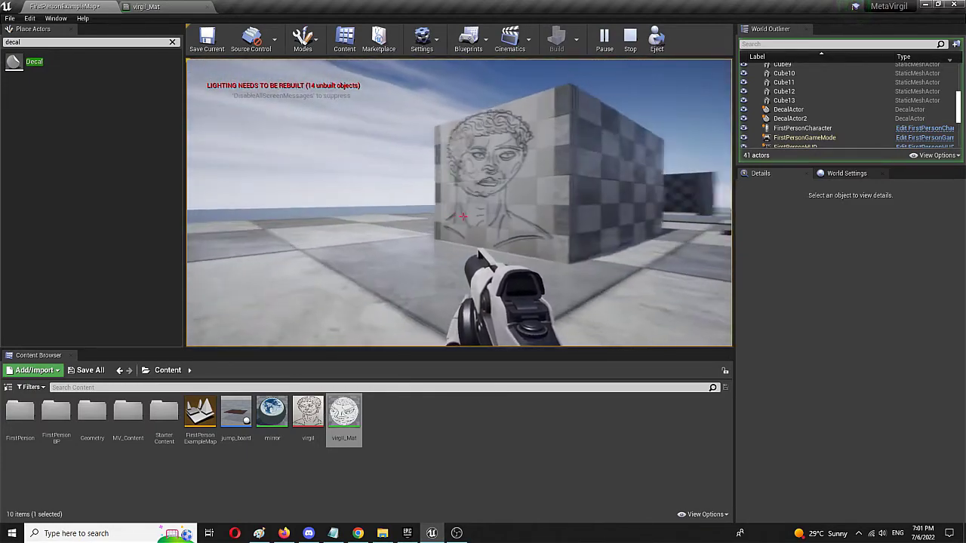
{"action": "key", "text": "w"}
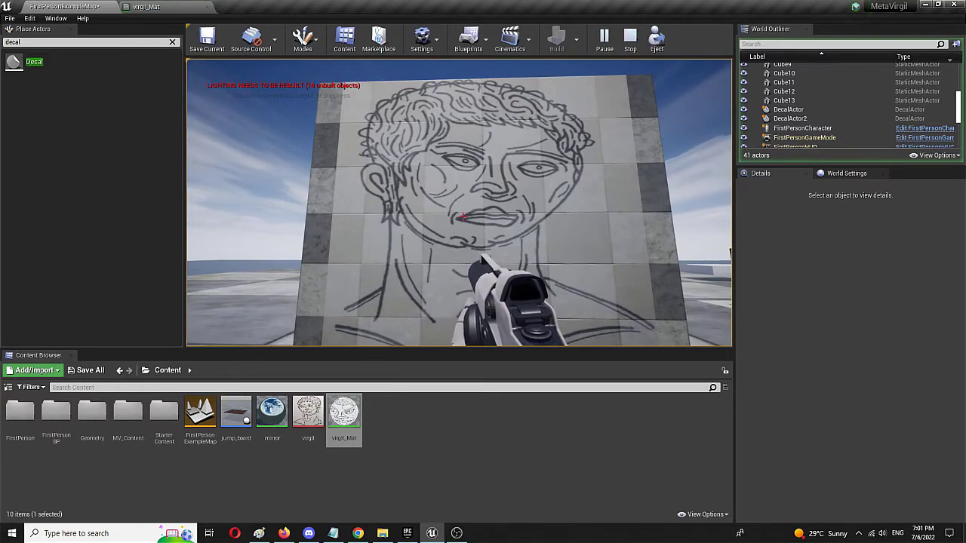
{"action": "key", "text": "w"}
{"action": "key", "text": "s"}
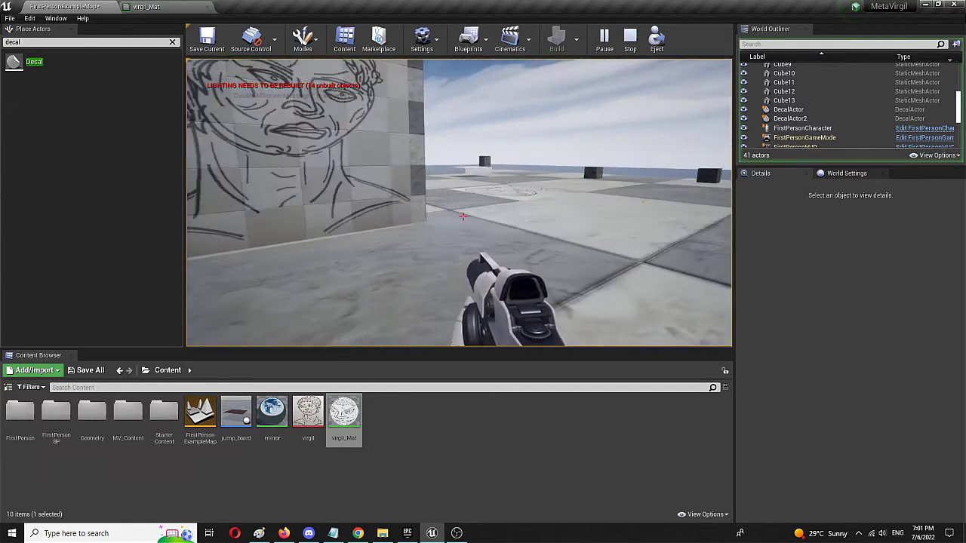